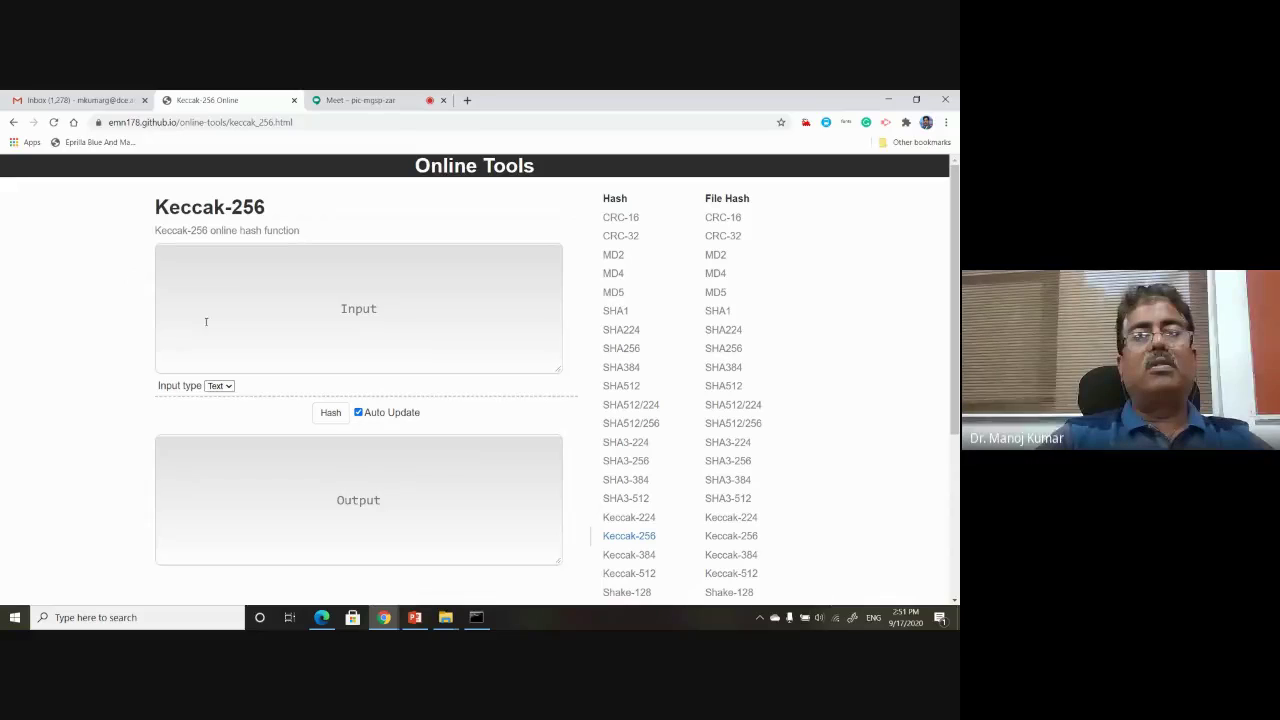
- Hash 'A' with Keccak-256, try 'Abbbbbbbbbb', then trim the input back toward 'A'
{"action": "left_click", "coordinate": [215, 267]}
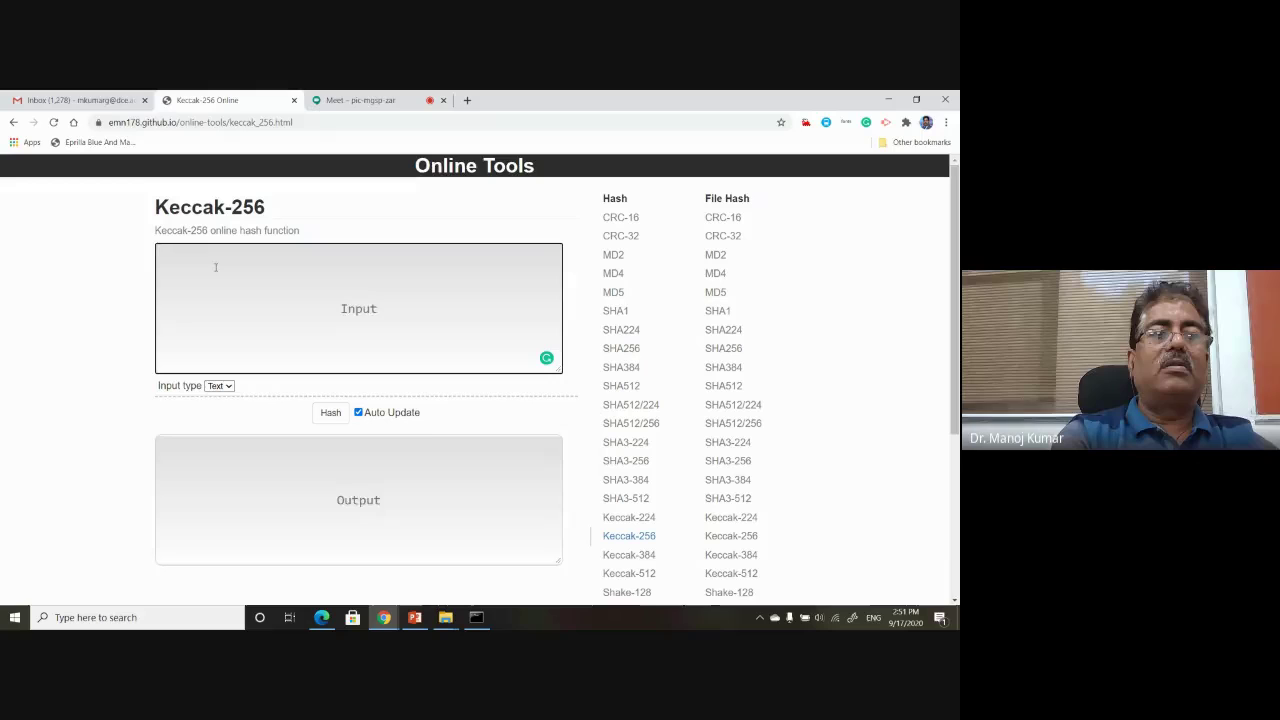
{"action": "type", "text": "A"}
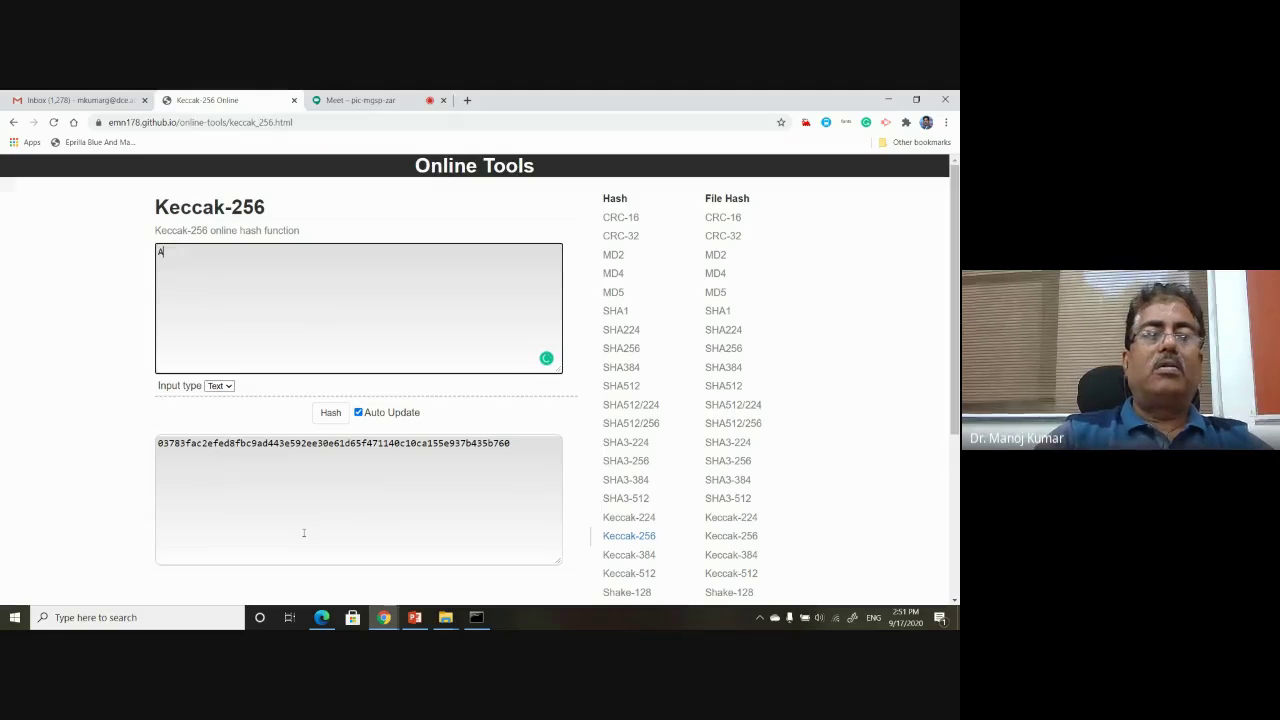
{"action": "type", "text": "b"}
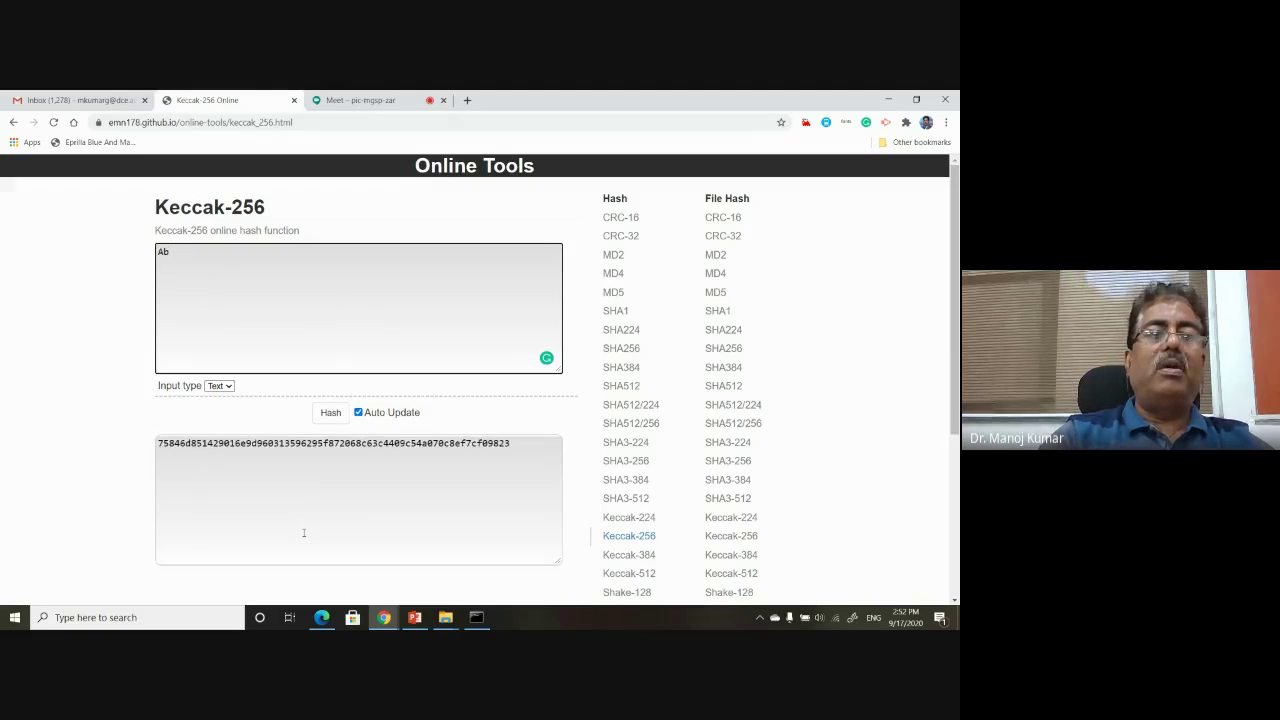
{"action": "type", "text": "bbbb"}
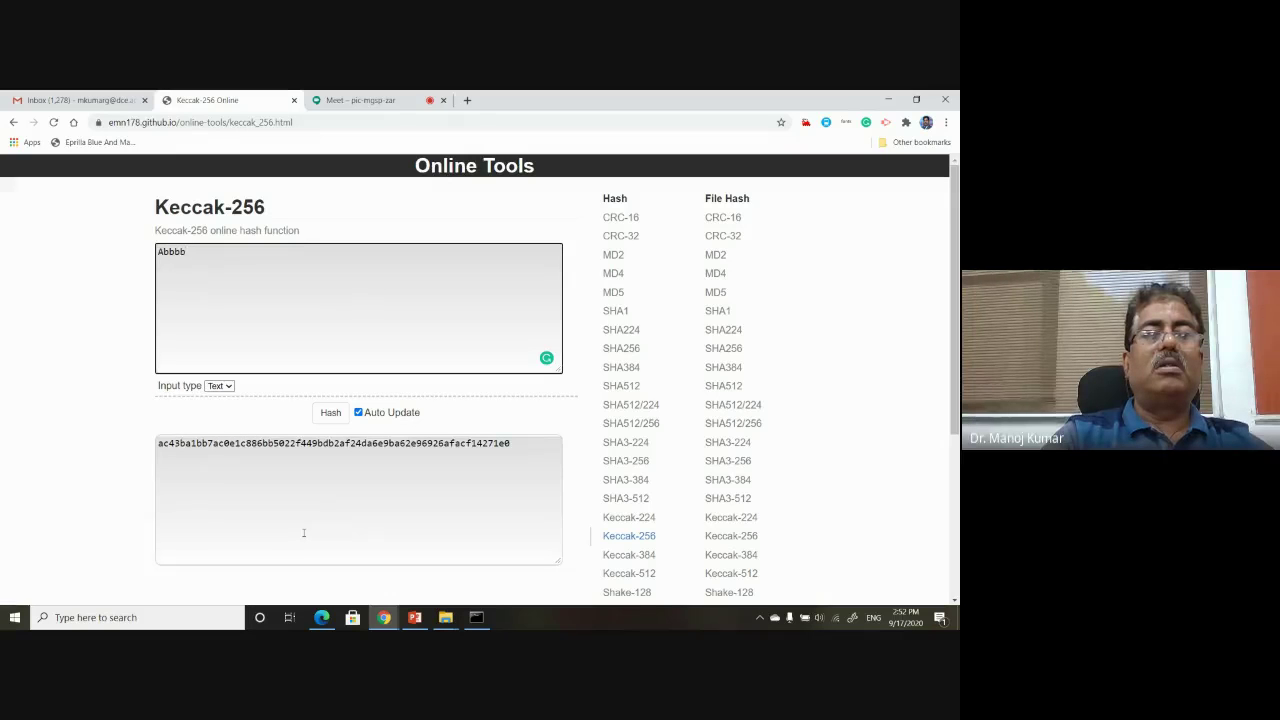
{"action": "type", "text": "bbbbb"}
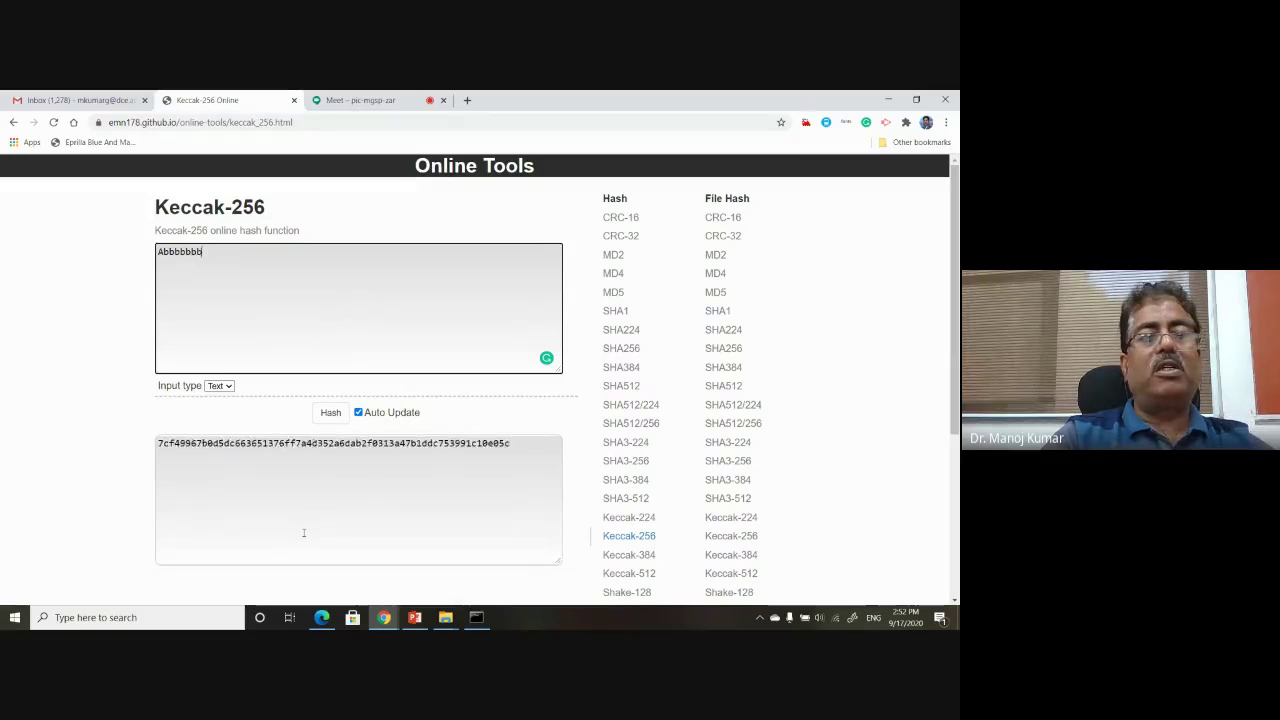
{"action": "key", "text": "BackSpace"}
{"action": "key", "text": "BackSpace"}
{"action": "key", "text": "BackSpace"}
{"action": "key", "text": "BackSpace"}
{"action": "key", "text": "BackSpace"}
{"action": "key", "text": "BackSpace"}
{"action": "key", "text": "BackSpace"}
{"action": "key", "text": "BackSpace"}
{"action": "key", "text": "BackSpace"}
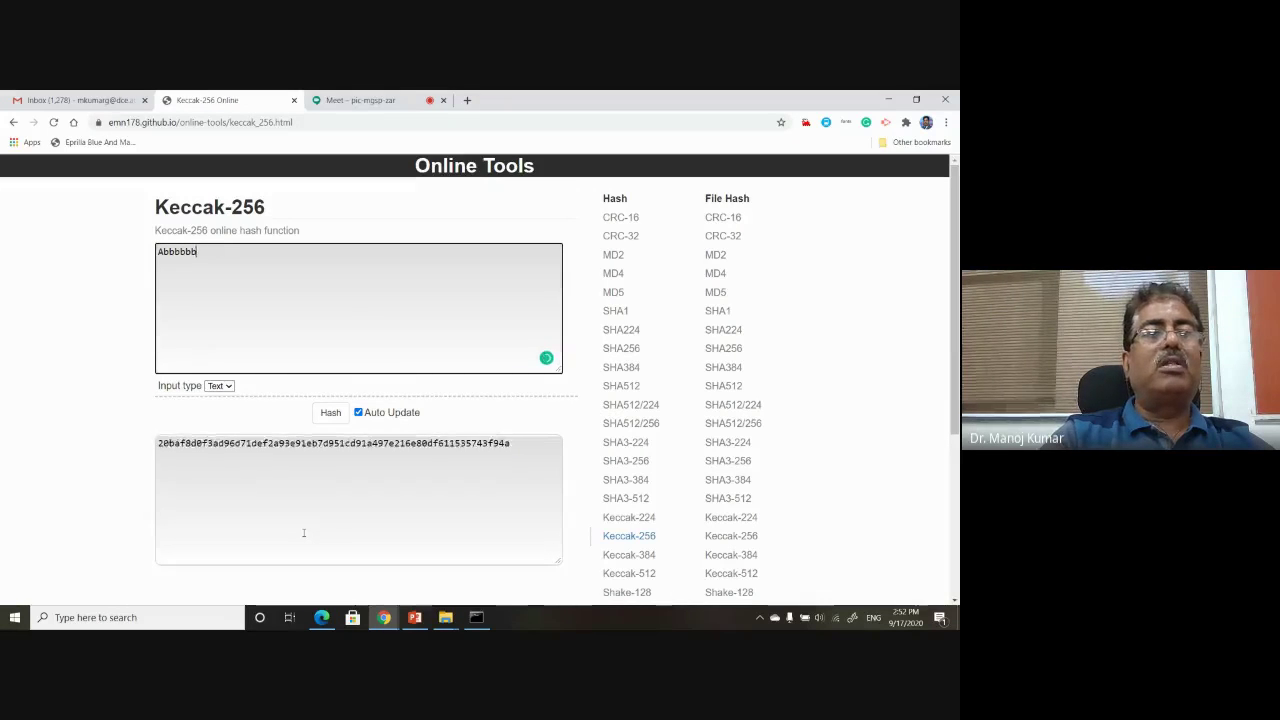
{"action": "key", "text": "BackSpace"}
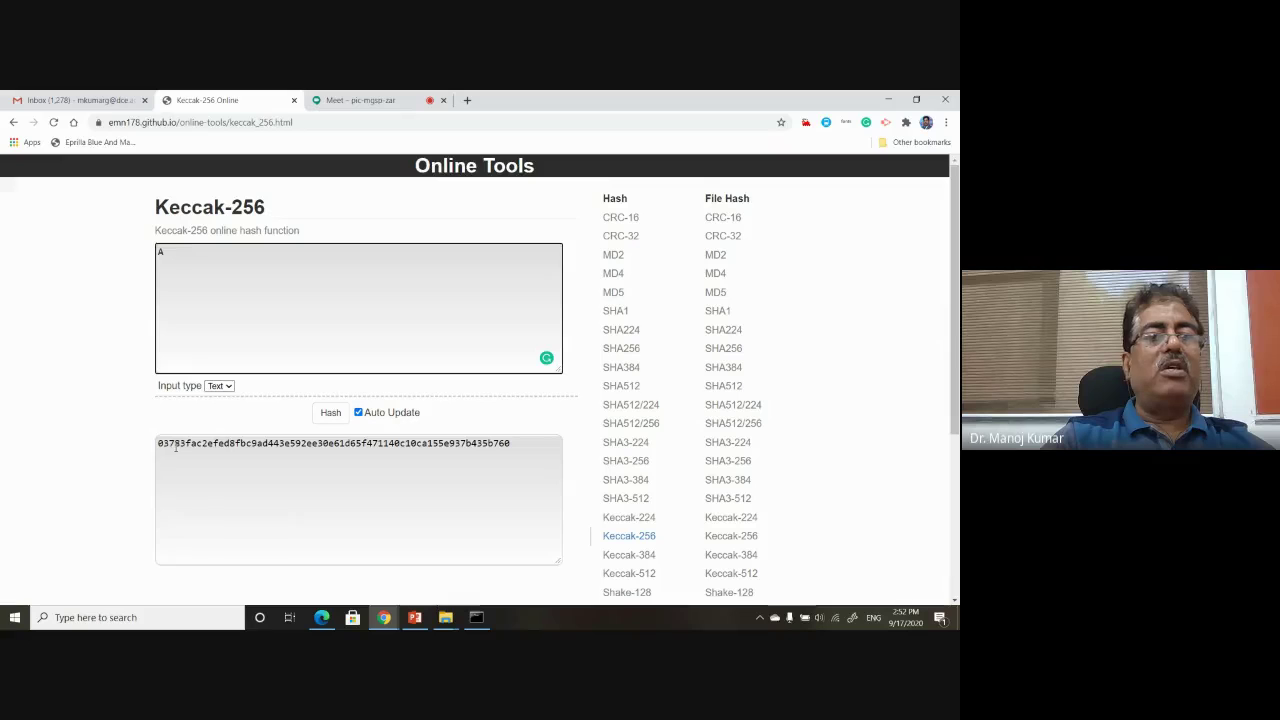
- Compare the Keccak-256 hashes of 'B' and 'A', then go to the SHA3-256 hash page
{"action": "key", "text": "BackSpace"}
{"action": "type", "text": "B"}
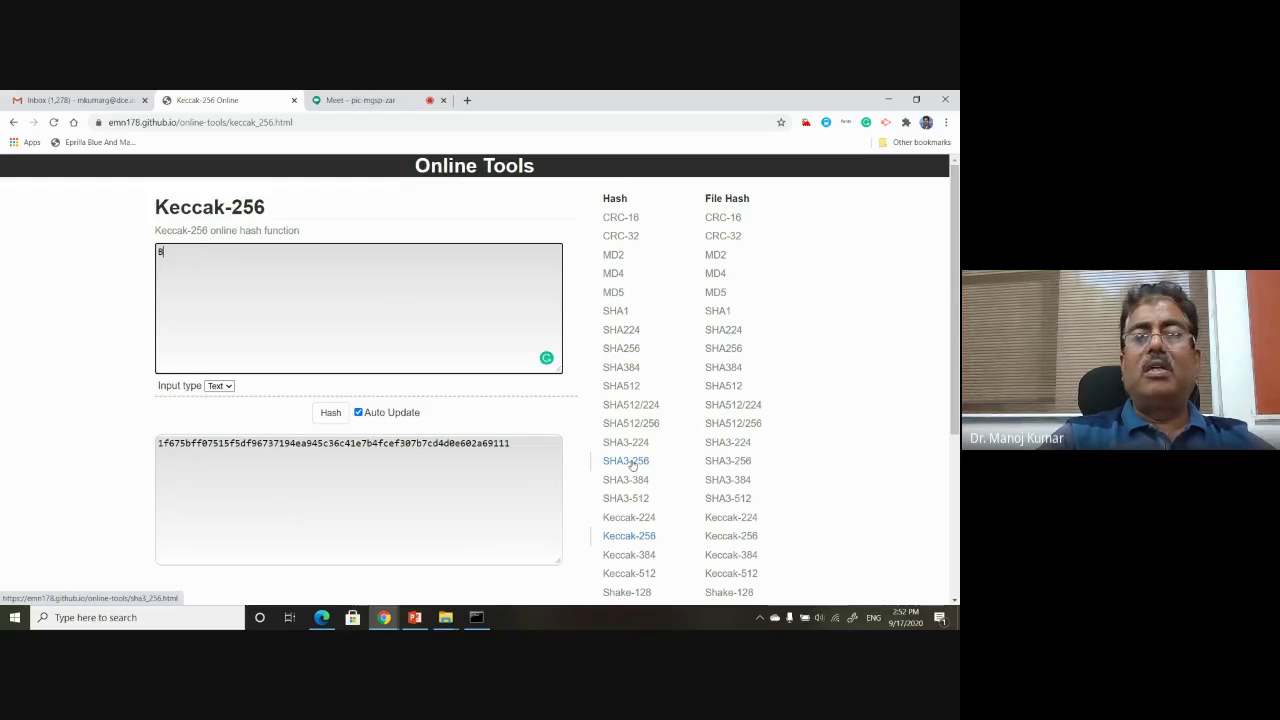
{"action": "key", "text": "BackSpace"}
{"action": "type", "text": "A"}
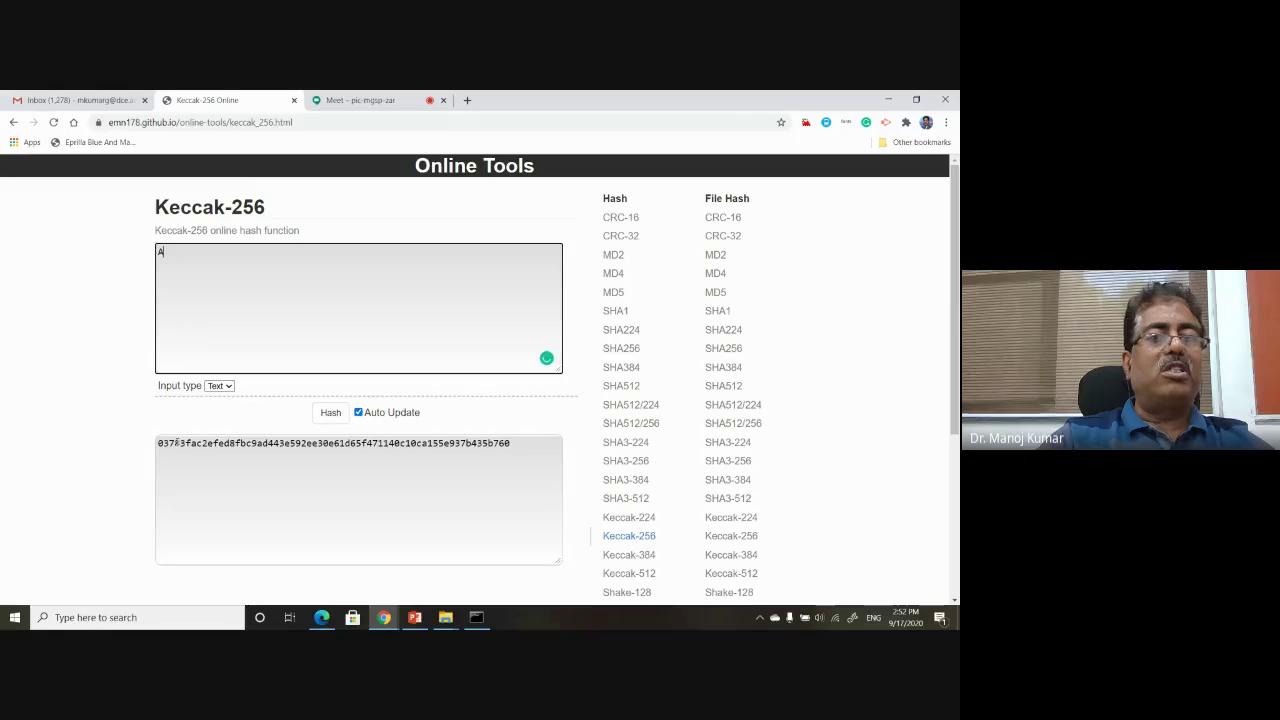
{"action": "left_click", "coordinate": [622, 466]}
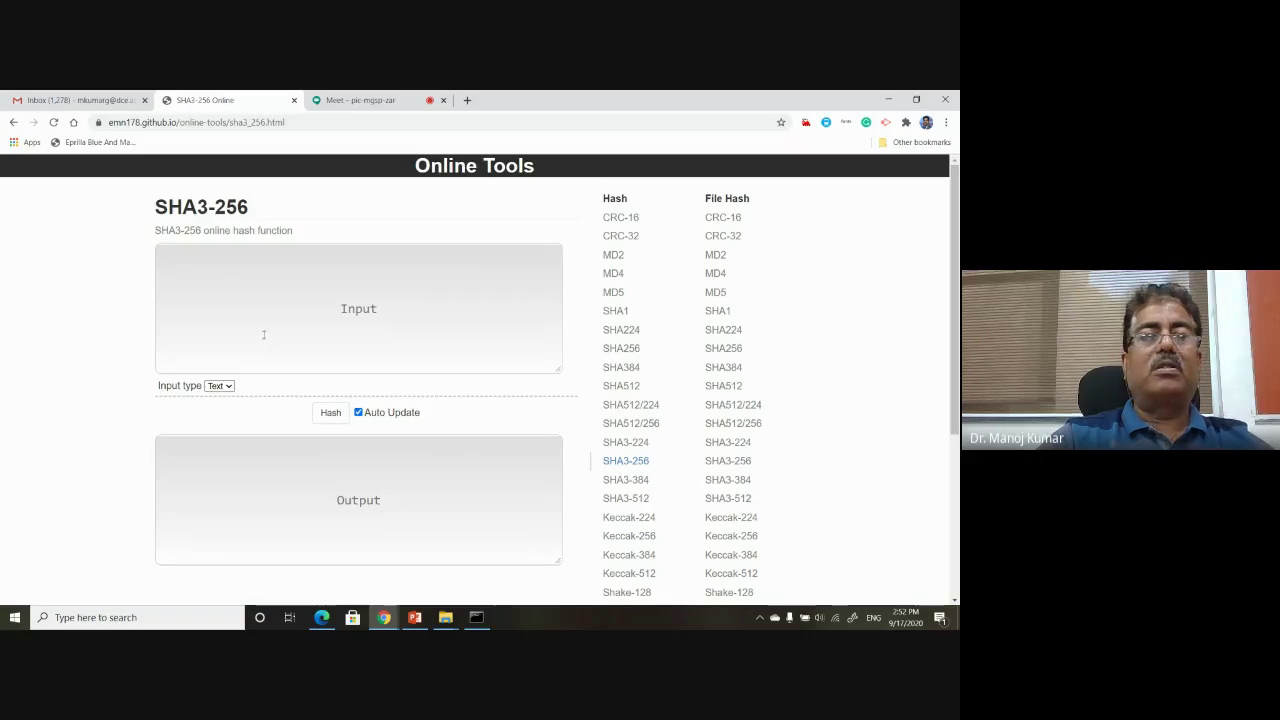
- Get the SHA3-256 hash of 'A' for comparison, then return to the Keccak-256 page
{"action": "left_click", "coordinate": [208, 271]}
{"action": "type", "text": "A"}
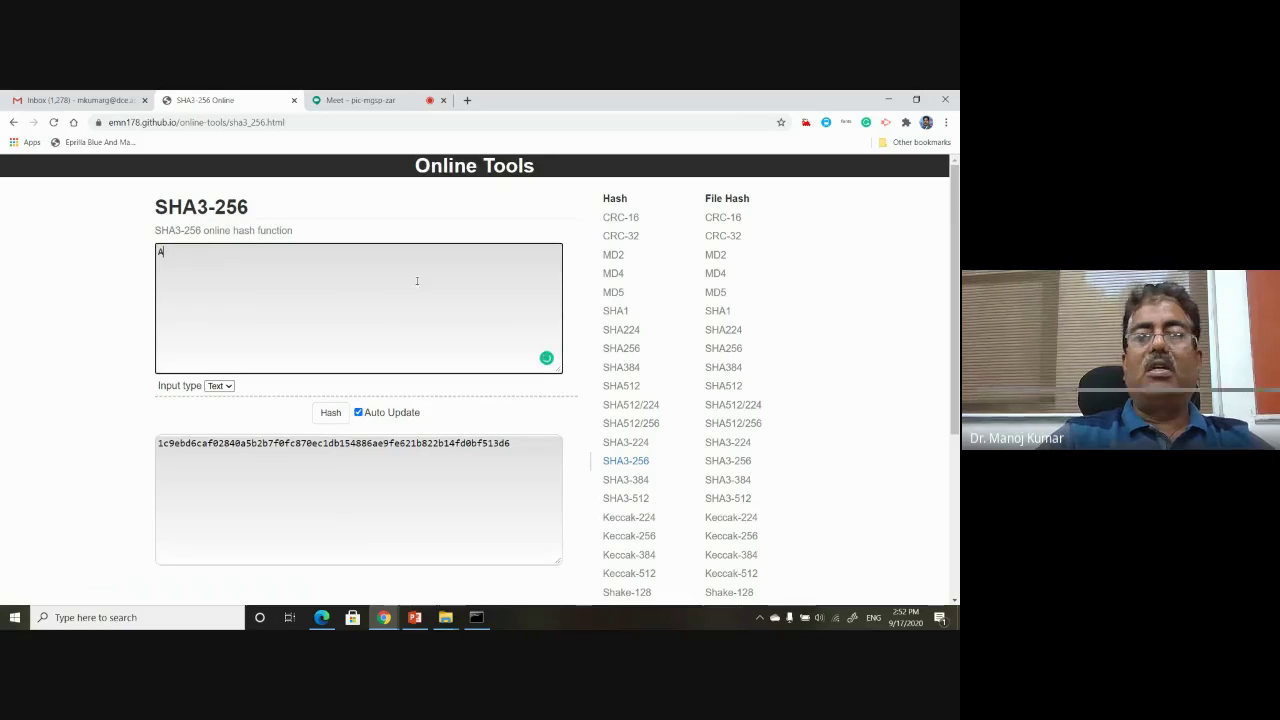
{"action": "left_click", "coordinate": [630, 538]}
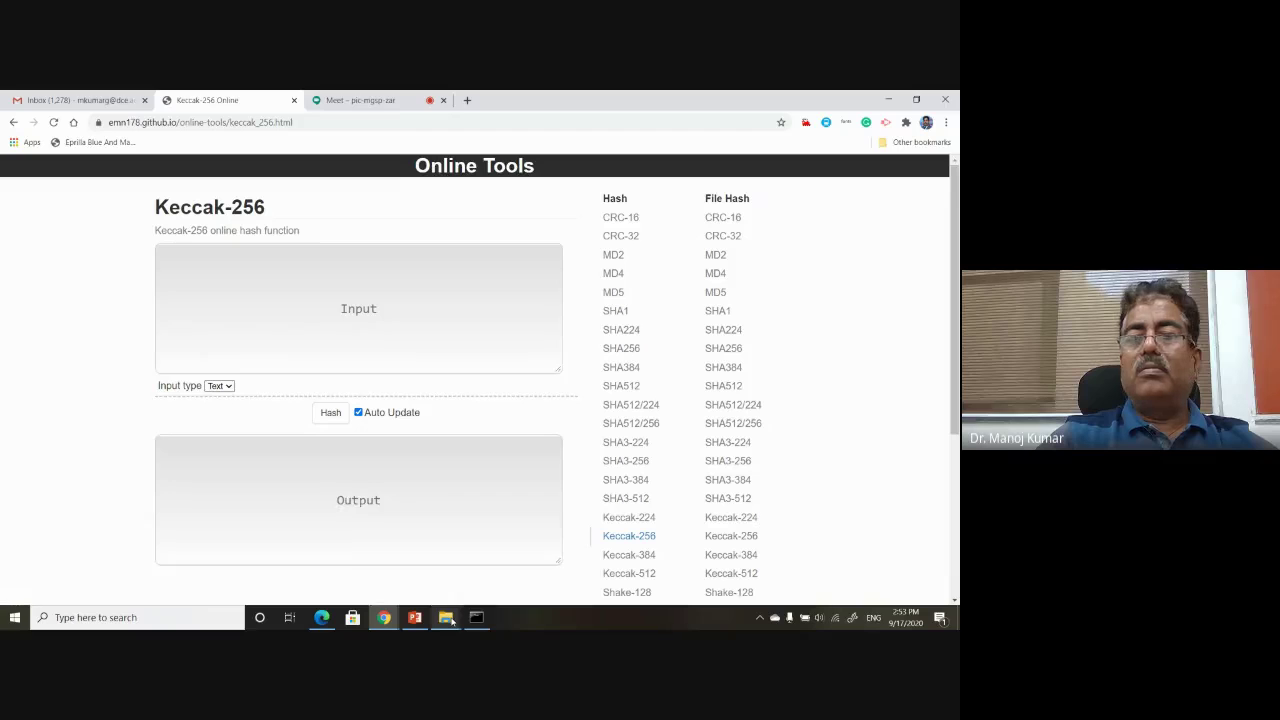
{"action": "mouse_move", "coordinate": [451, 621]}
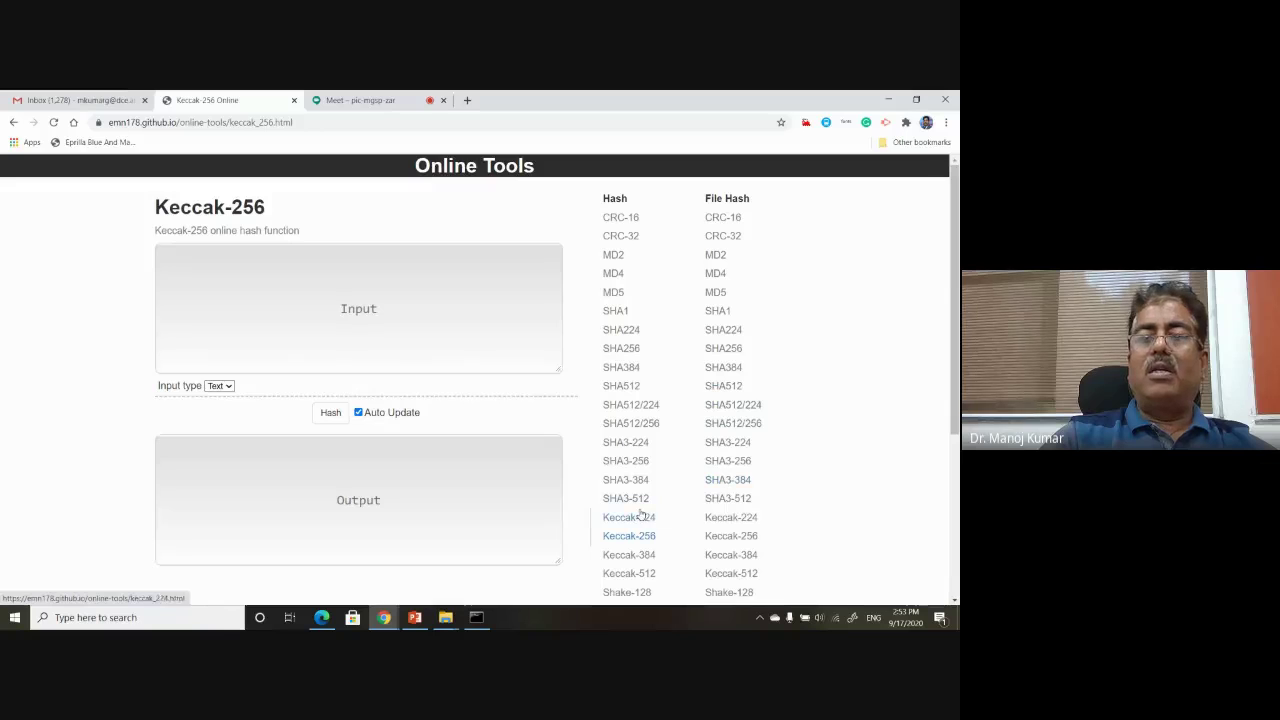
{"action": "left_click_drag", "start_coordinate": [956, 418], "coordinate": [956, 505]}
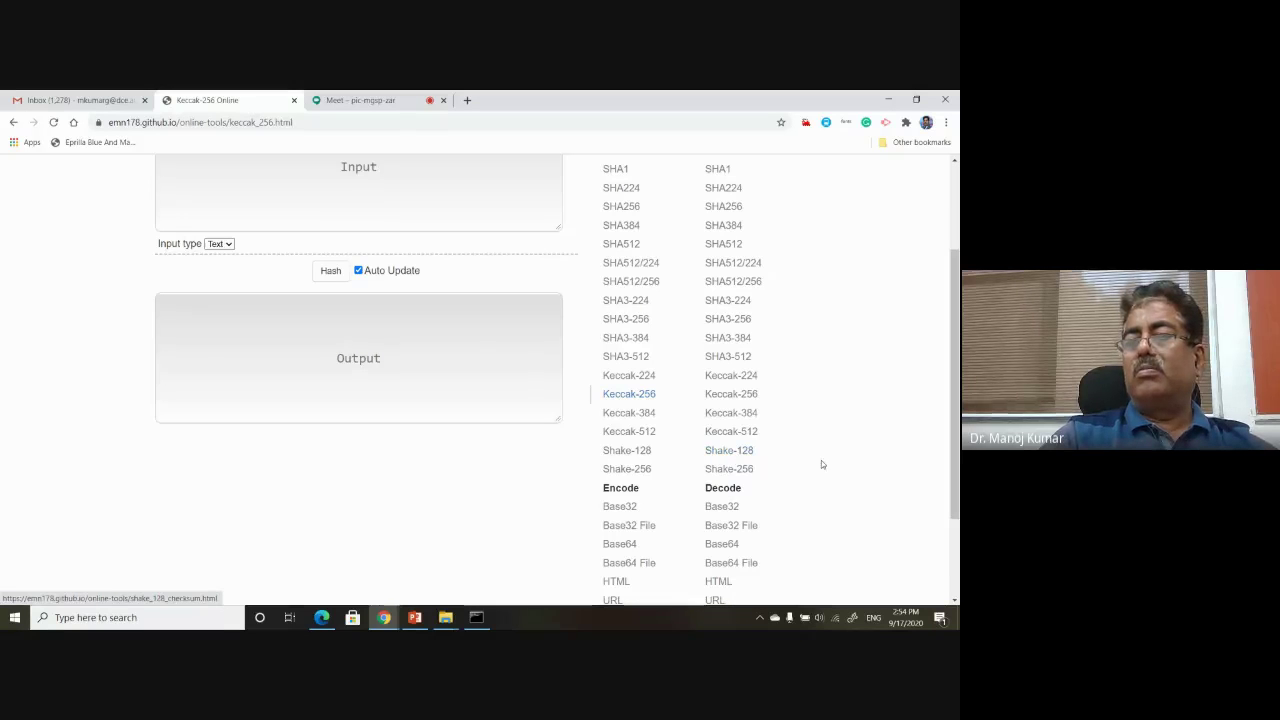
{"action": "left_click", "coordinate": [957, 545]}
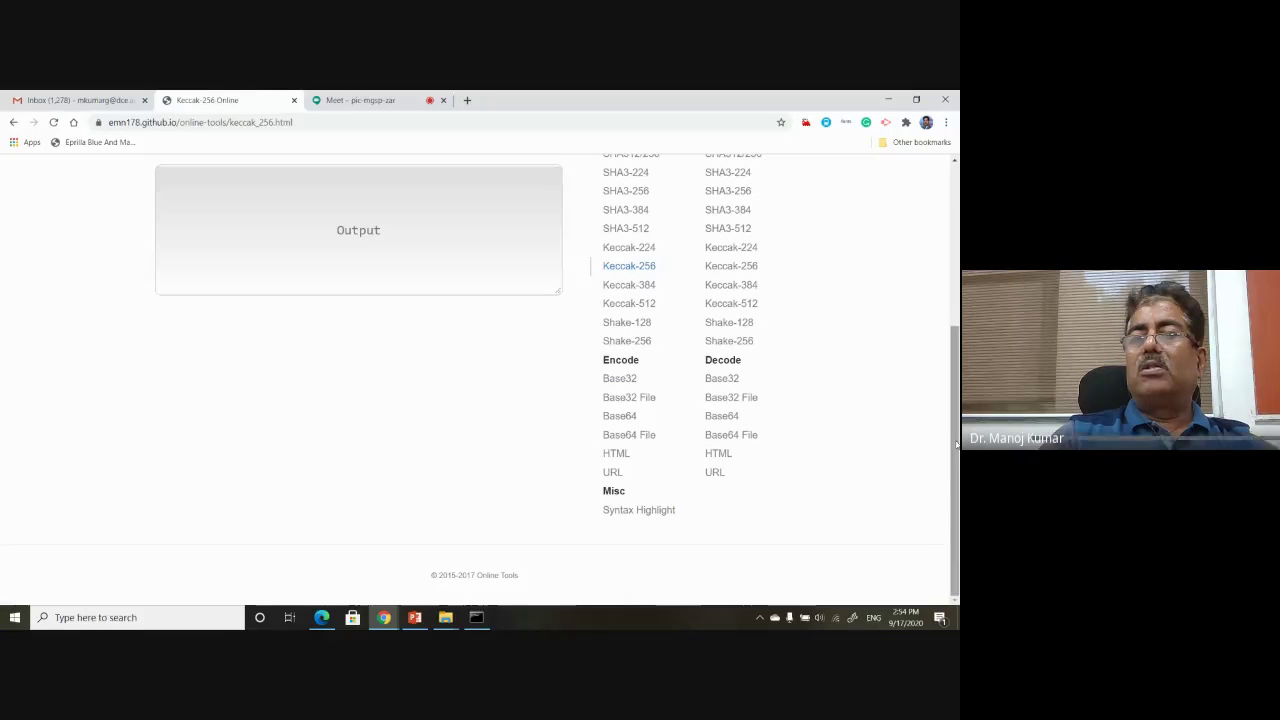
{"action": "scroll", "coordinate": [957, 445], "scroll_direction": "up", "scroll_amount": 3}
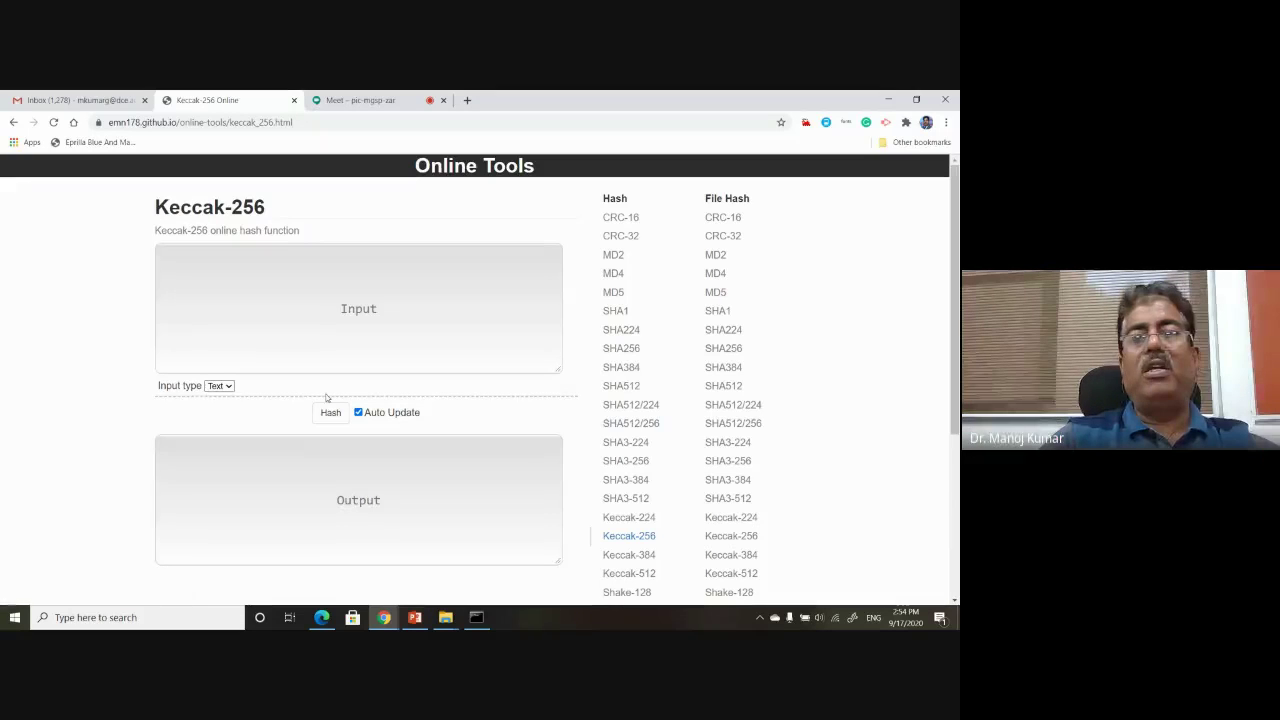
- Open the SHA3-256 File Checksum page, select its full URL, and return to PowerPoint
{"action": "left_click", "coordinate": [720, 463]}
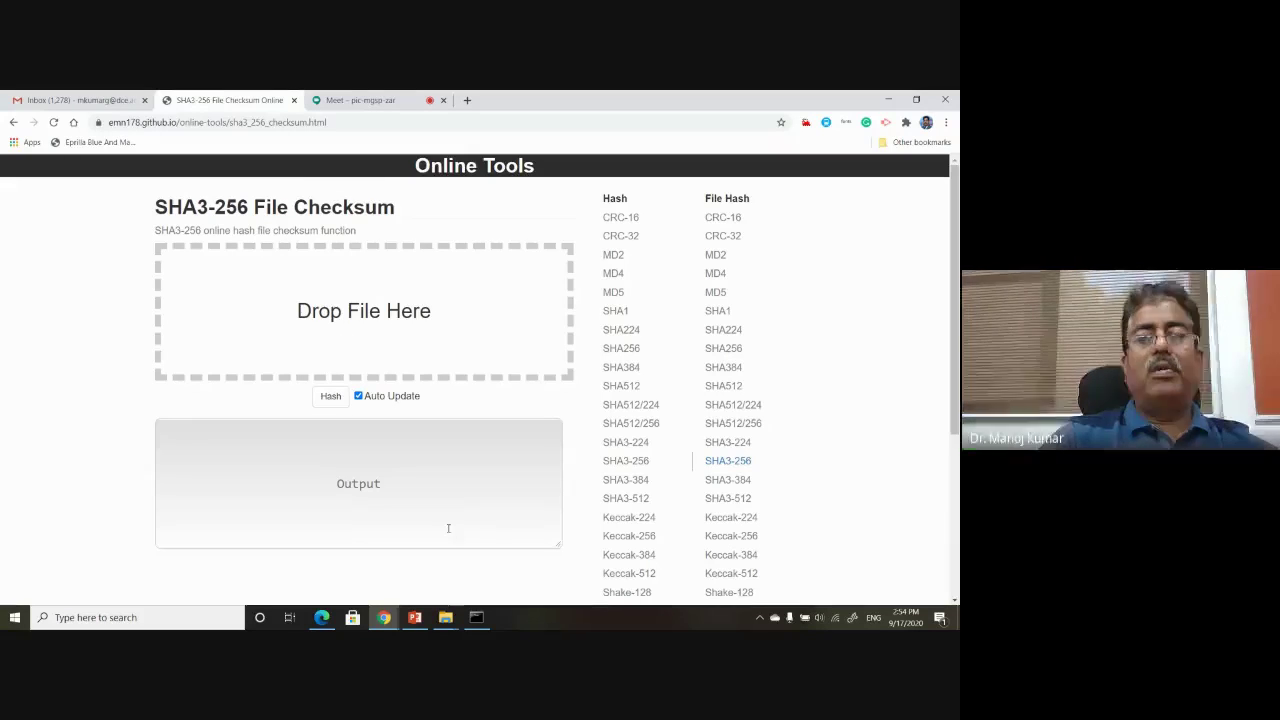
{"action": "mouse_move", "coordinate": [445, 618]}
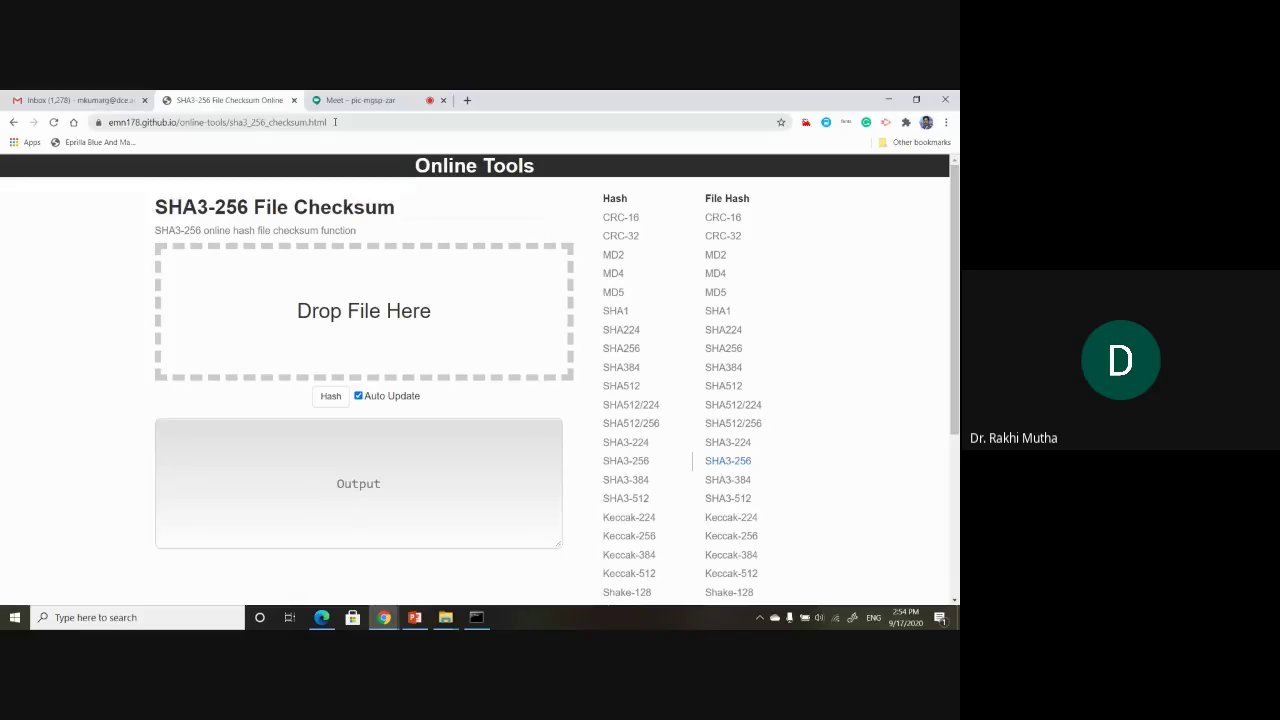
{"action": "left_click_drag", "start_coordinate": [335, 122], "coordinate": [161, 122]}
{"action": "left_click_drag", "start_coordinate": [131, 122], "coordinate": [96, 122]}
{"action": "key", "text": "ctrl+c"}
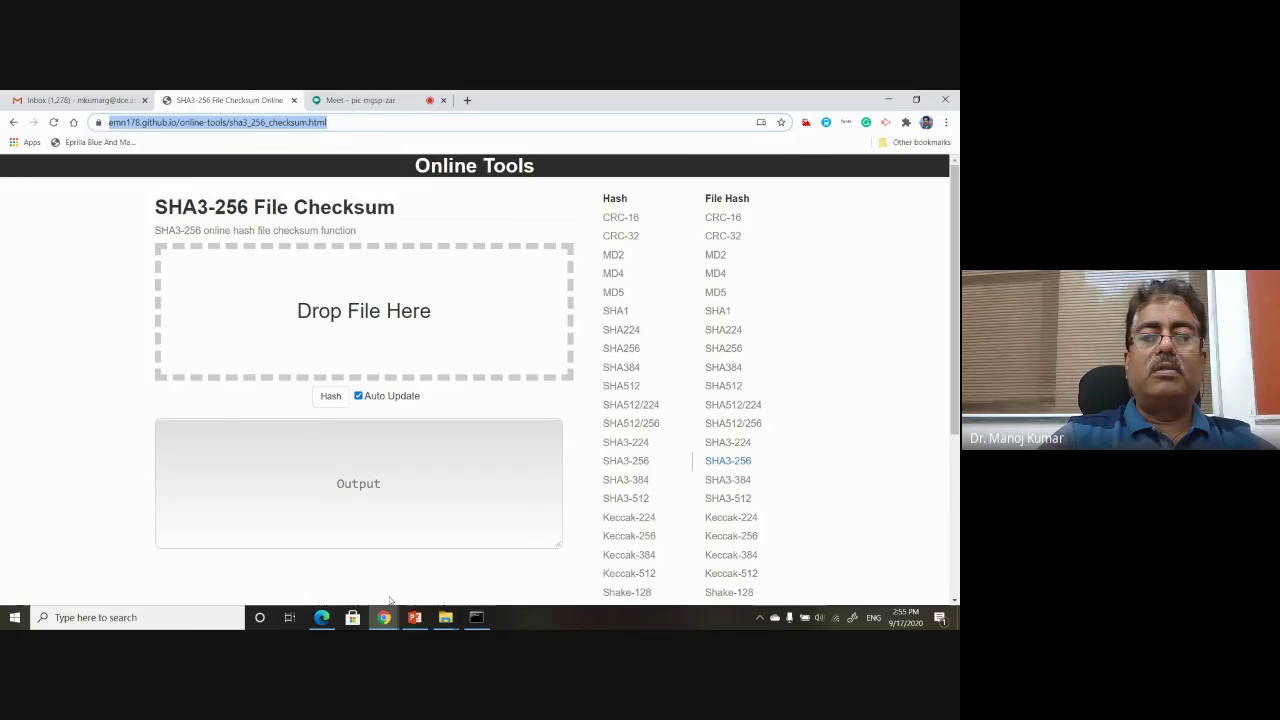
{"action": "left_click", "coordinate": [414, 617]}
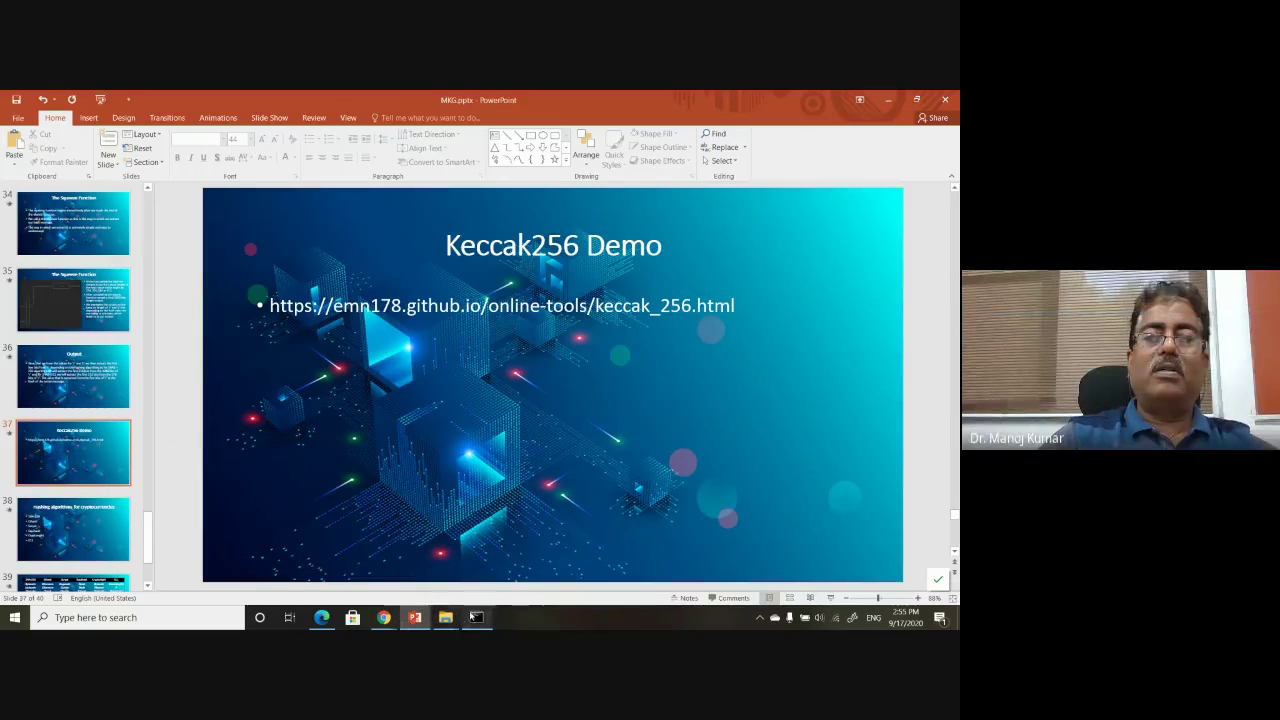
- Bring back the Chrome window showing the SHA3-256 File Checksum page from the taskbar
{"action": "mouse_move", "coordinate": [388, 620]}
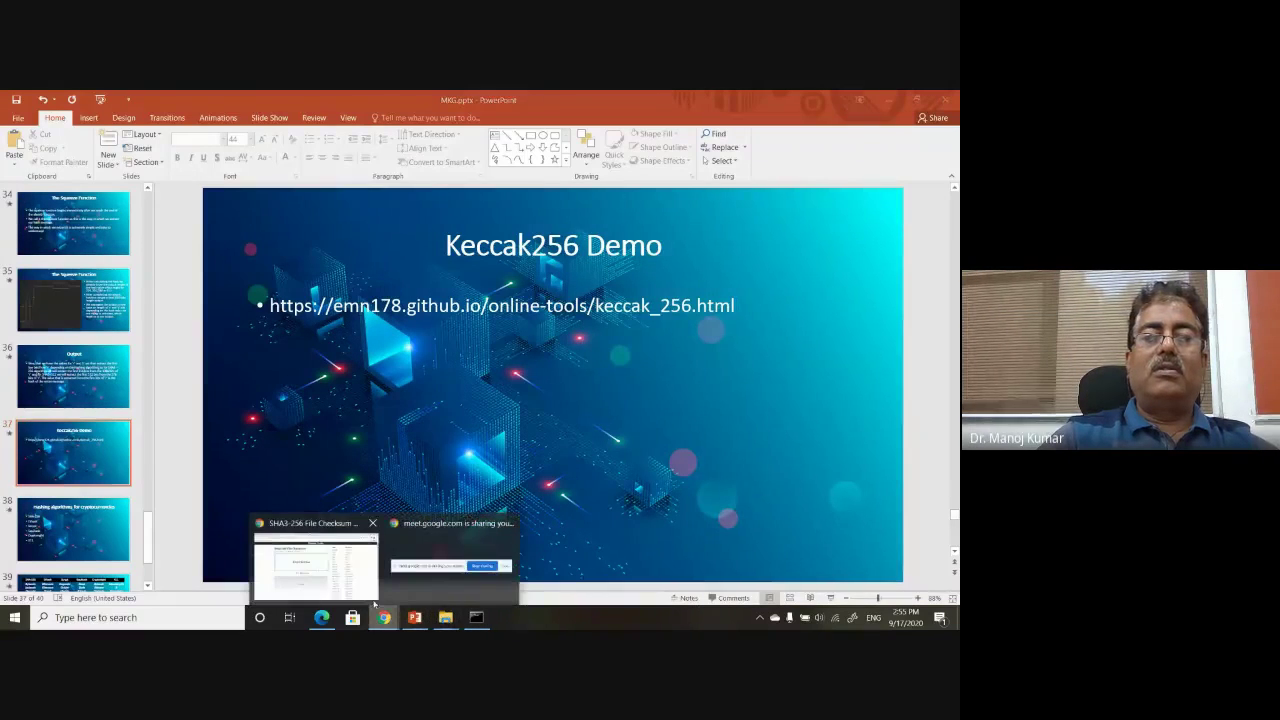
{"action": "mouse_move", "coordinate": [361, 581]}
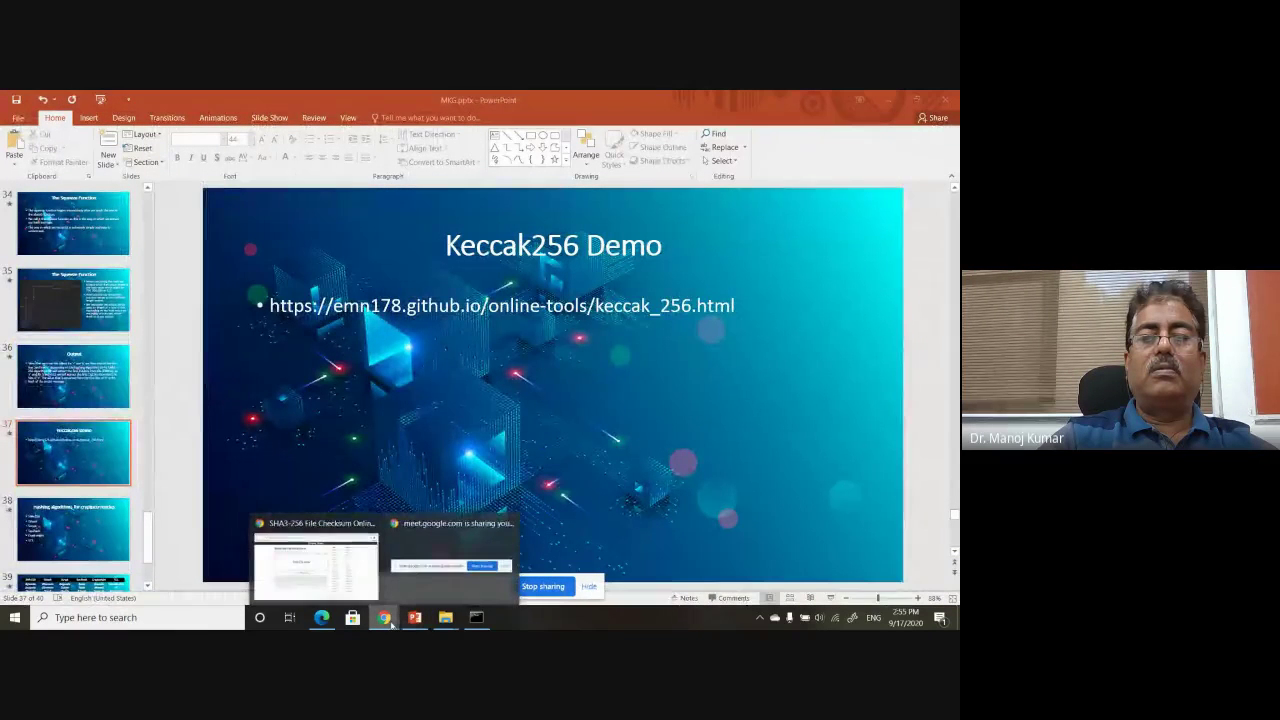
{"action": "left_click", "coordinate": [354, 592]}
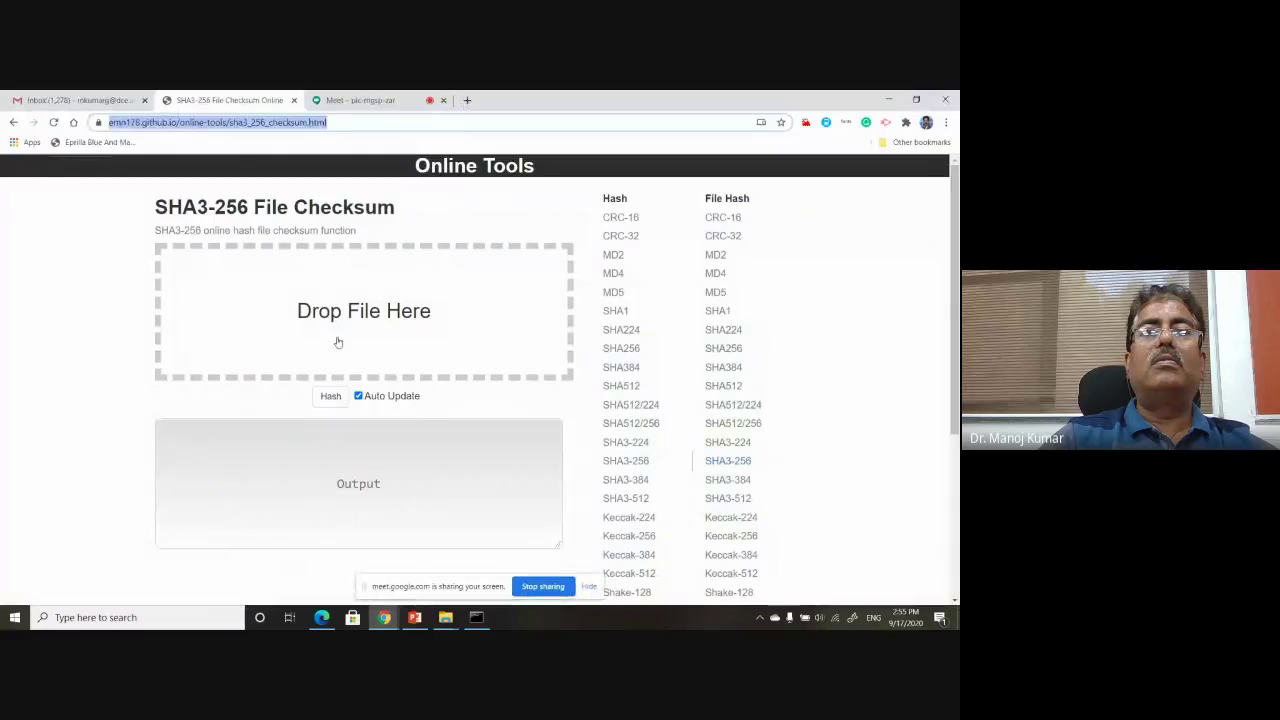
- Paste and send the SHA3-256 checksum page link in the Meet chat, then return to PowerPoint
{"action": "left_click", "coordinate": [366, 106]}
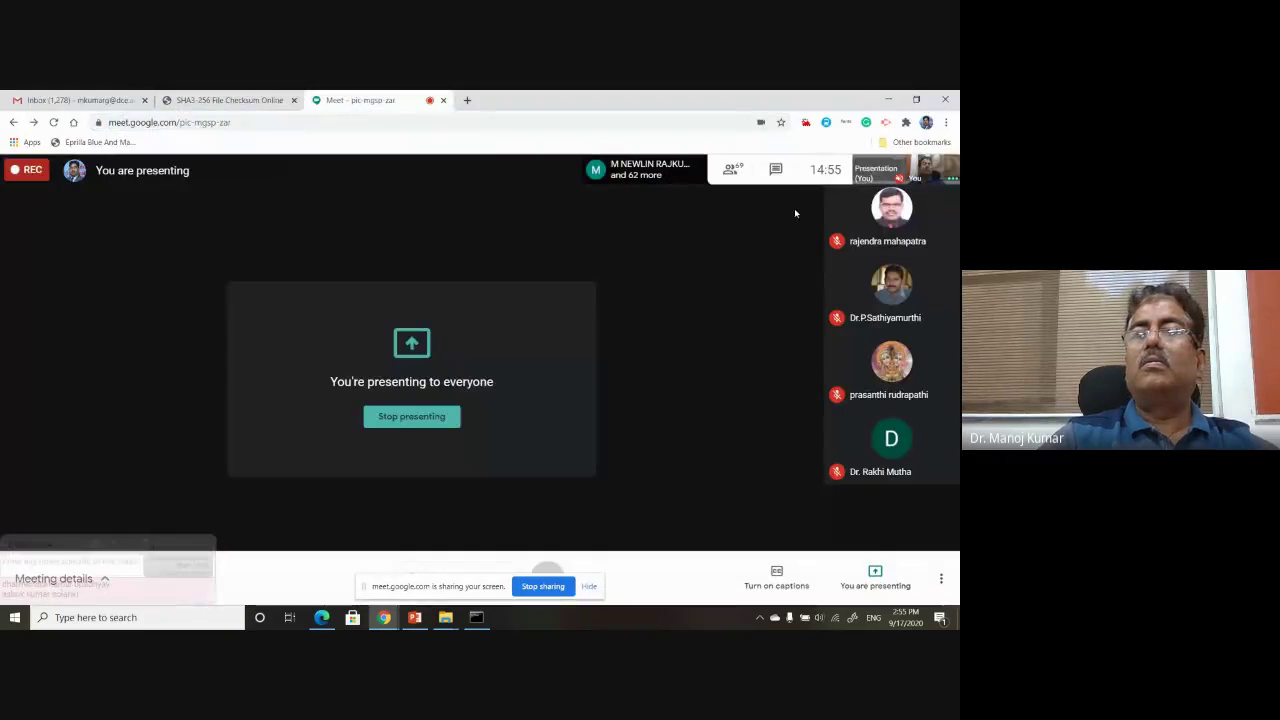
{"action": "left_click", "coordinate": [775, 172]}
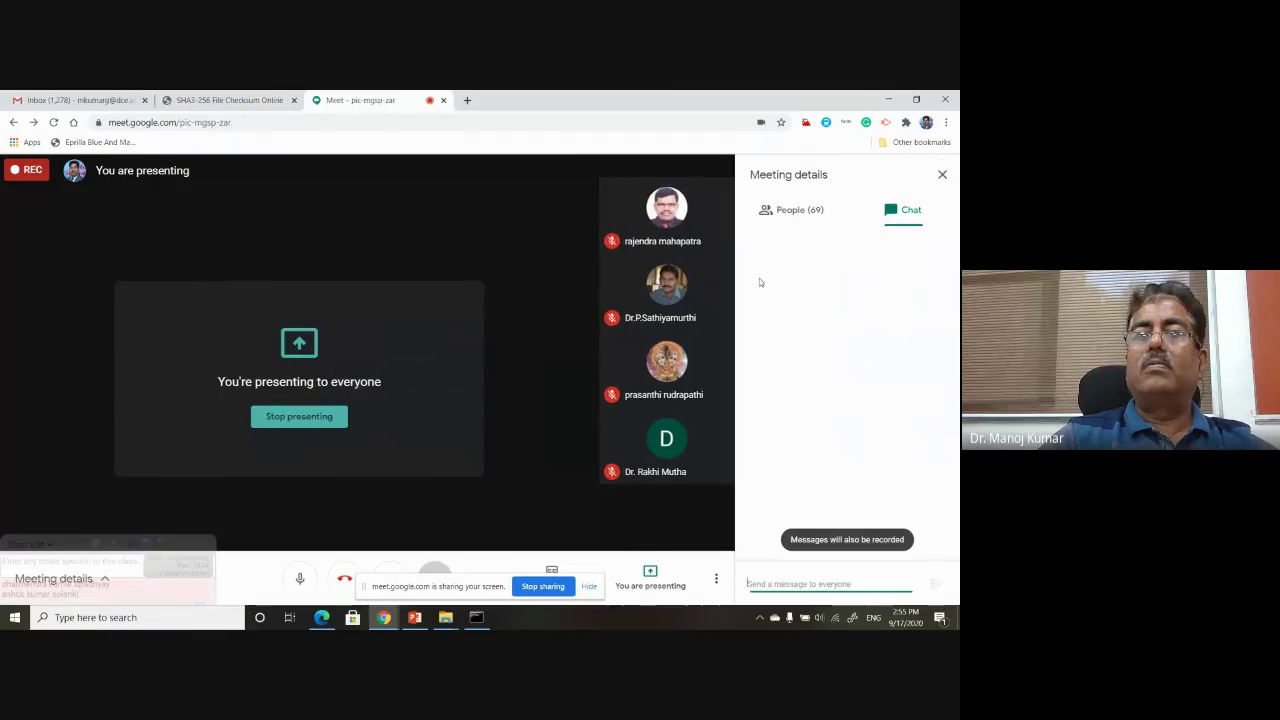
{"action": "key", "text": "ctrl+v"}
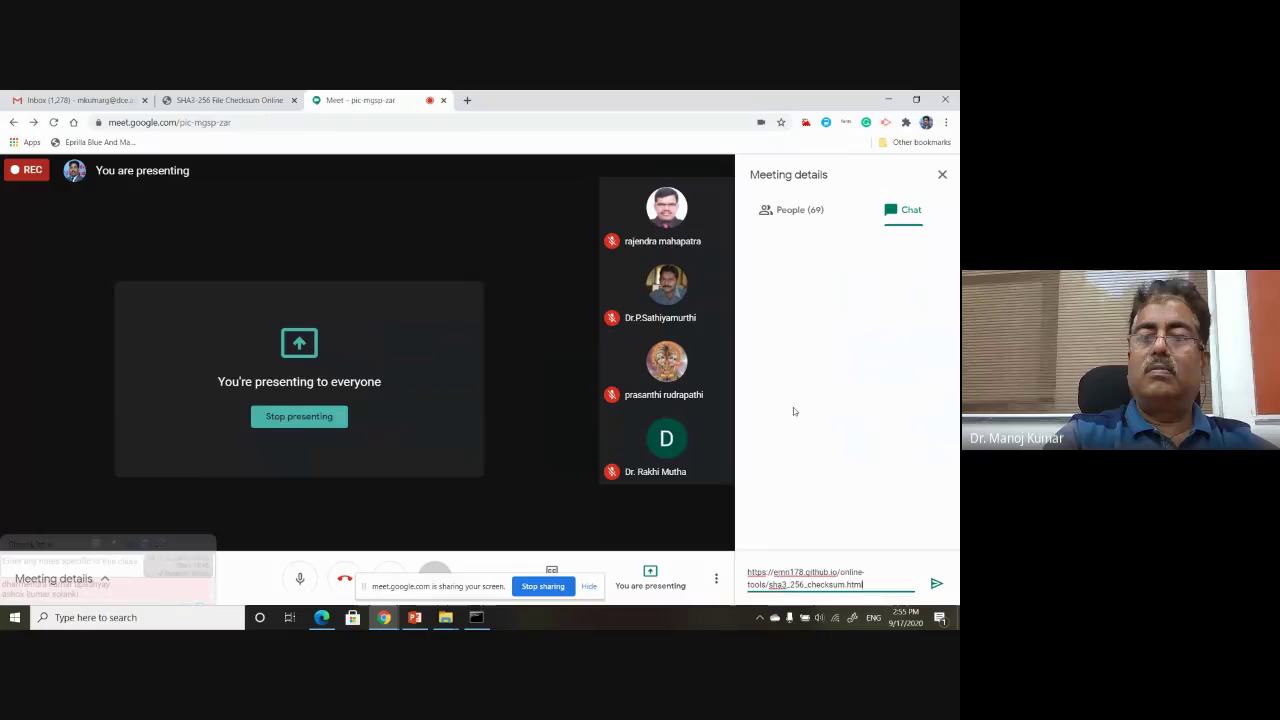
{"action": "left_click", "coordinate": [934, 586]}
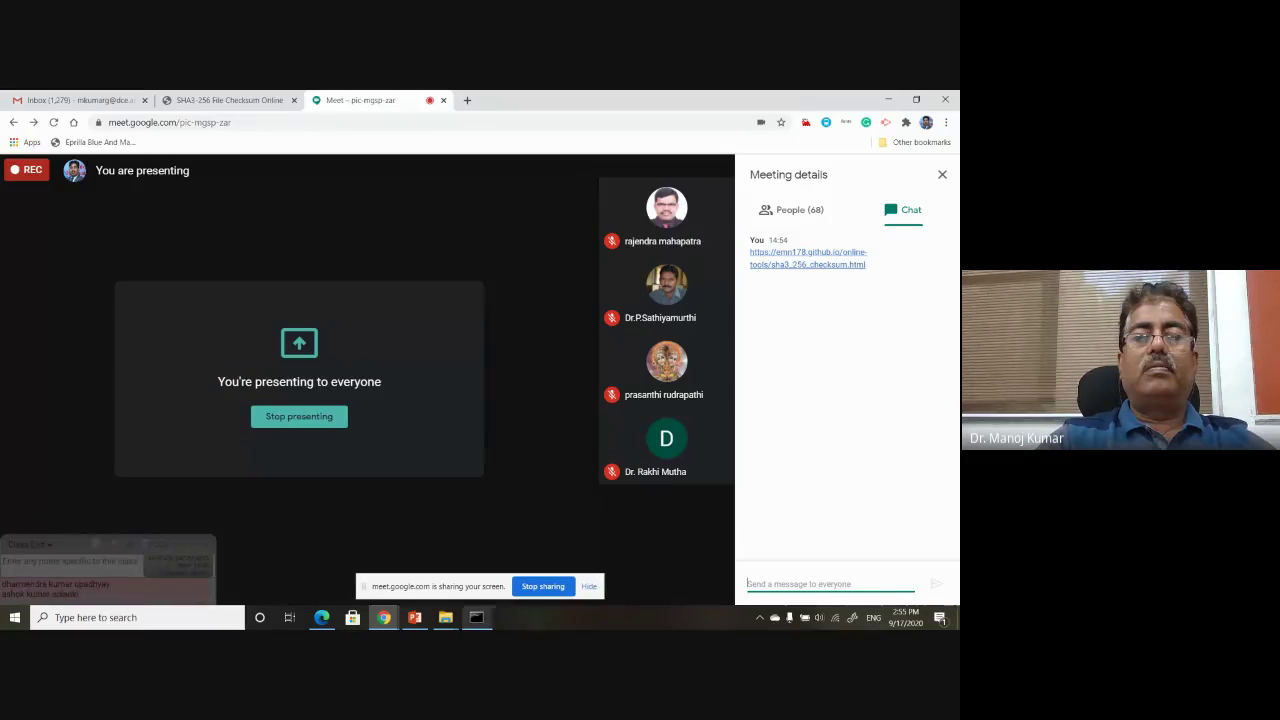
{"action": "left_click", "coordinate": [421, 619]}
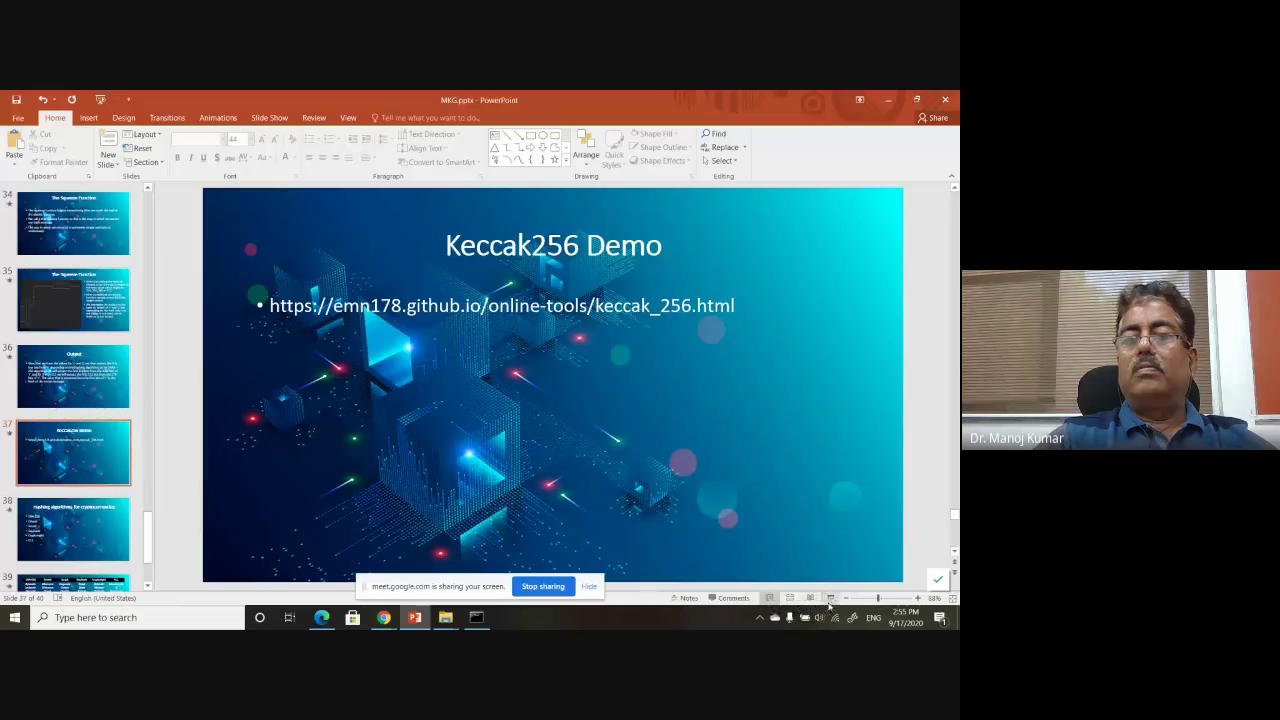
- Start the slide show, hide the sharing notice, and advance to 'Hashing algorithms for cryptocurrencies'
{"action": "left_click", "coordinate": [830, 599]}
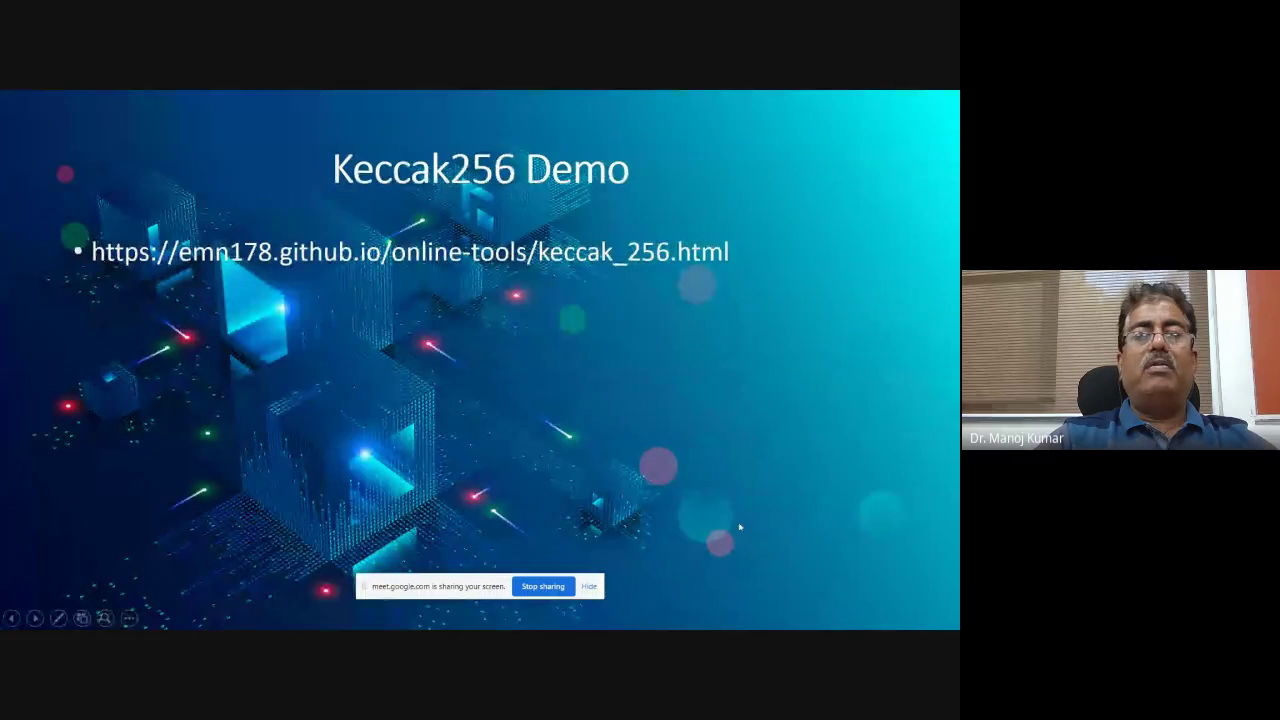
{"action": "left_click", "coordinate": [589, 587]}
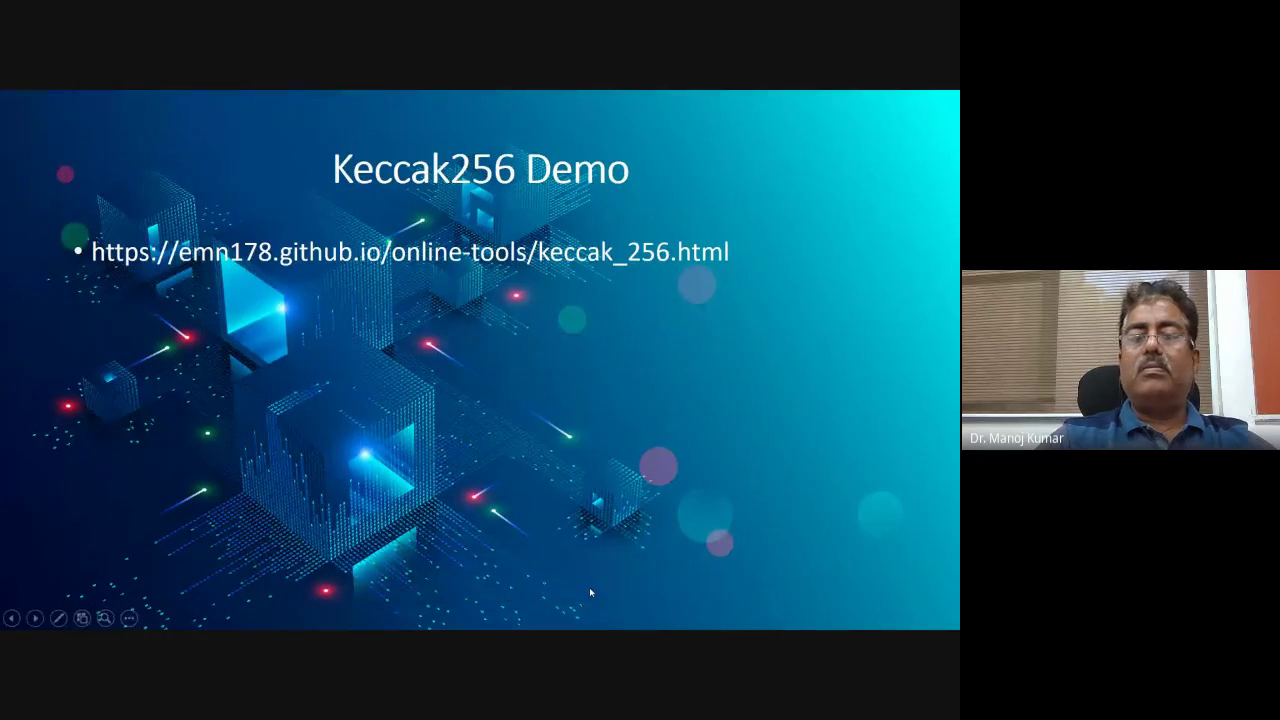
{"action": "key", "text": "Right"}
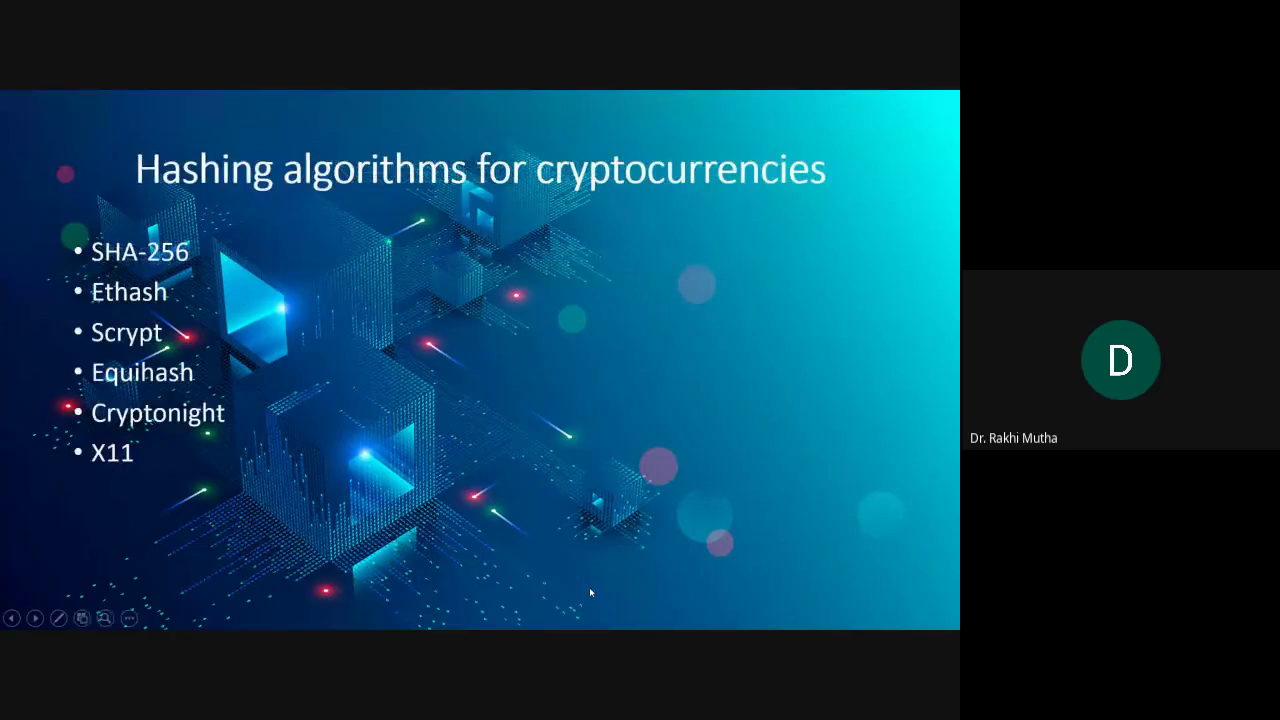